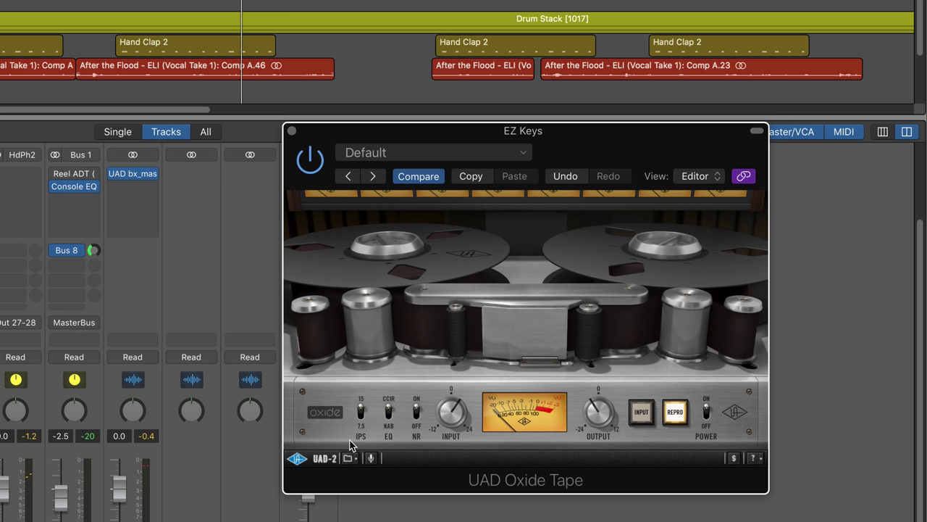
Demonstrate the EZ Keys tape machine's EQ switch, its Input and Repro paths, and its power switched off and on
{"action": "left_click", "coordinate": [390, 415]}
{"action": "left_click", "coordinate": [641, 413]}
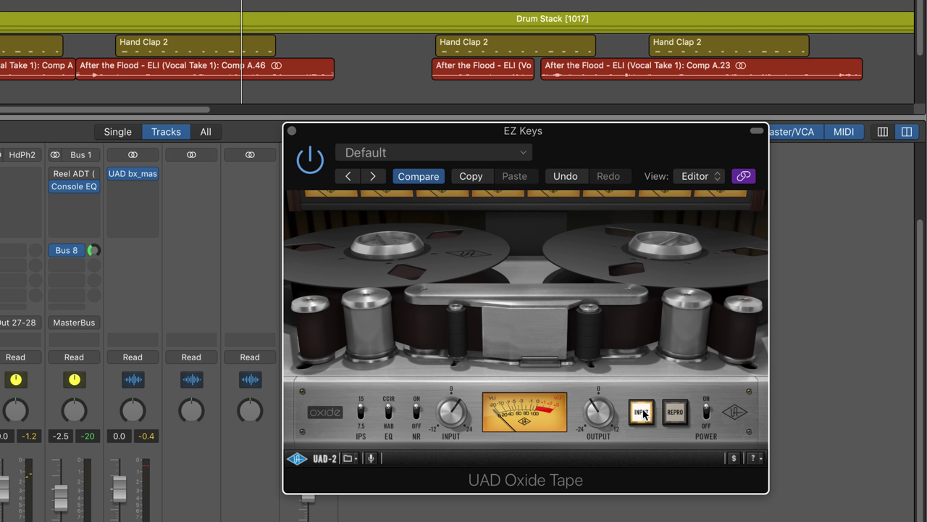
{"action": "left_click", "coordinate": [676, 413]}
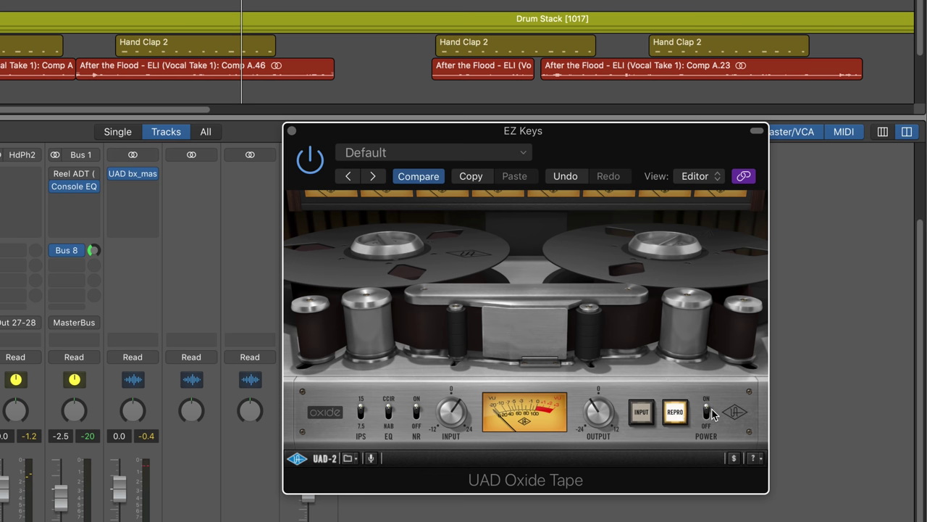
{"action": "left_click", "coordinate": [707, 411]}
{"action": "left_click", "coordinate": [707, 411]}
Solo the EZ Keys track and compare its sound with Oxide Tape's power off and on
{"action": "key", "text": "s"}
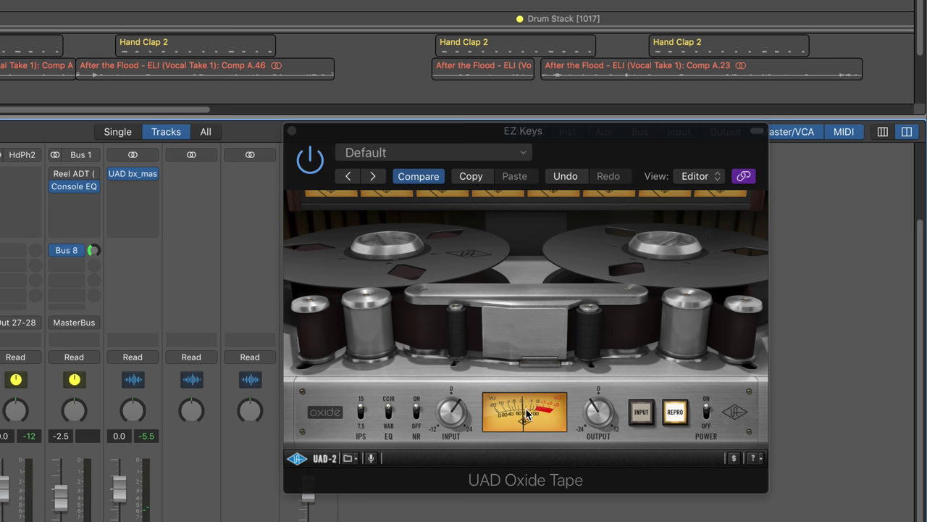
{"action": "left_click", "coordinate": [732, 413]}
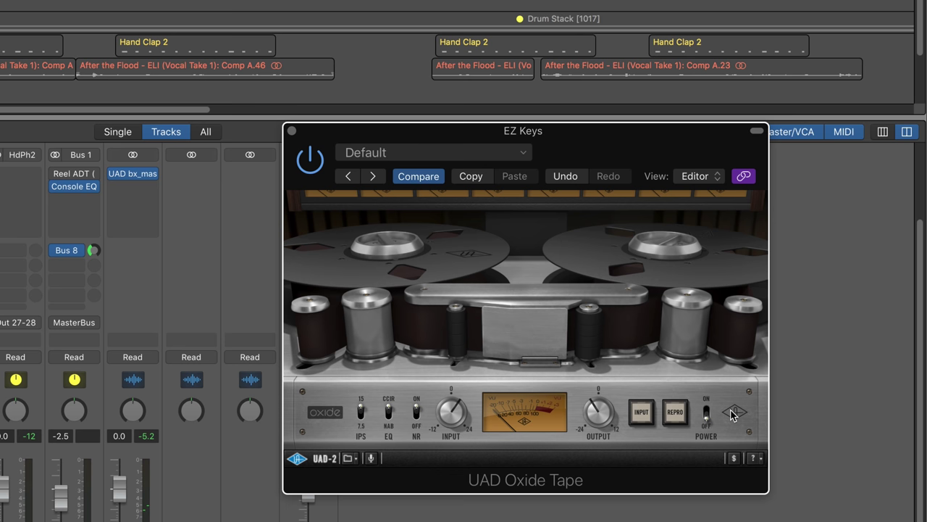
{"action": "left_click", "coordinate": [732, 413]}
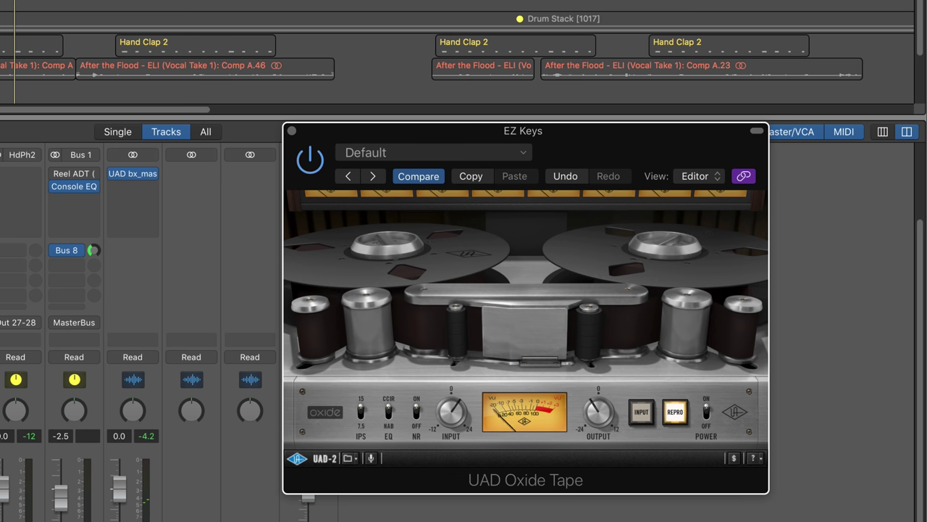
Solo the Upright Jazz Bass track and compare its sound twice with Oxide Tape's power off and on
{"action": "key", "text": "super+w"}
{"action": "key", "text": "Right"}
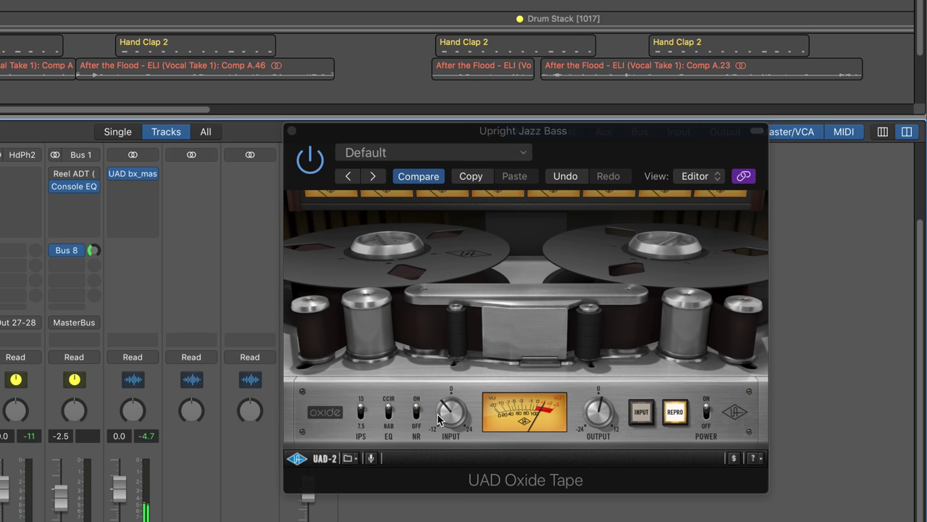
{"action": "left_click", "coordinate": [735, 412]}
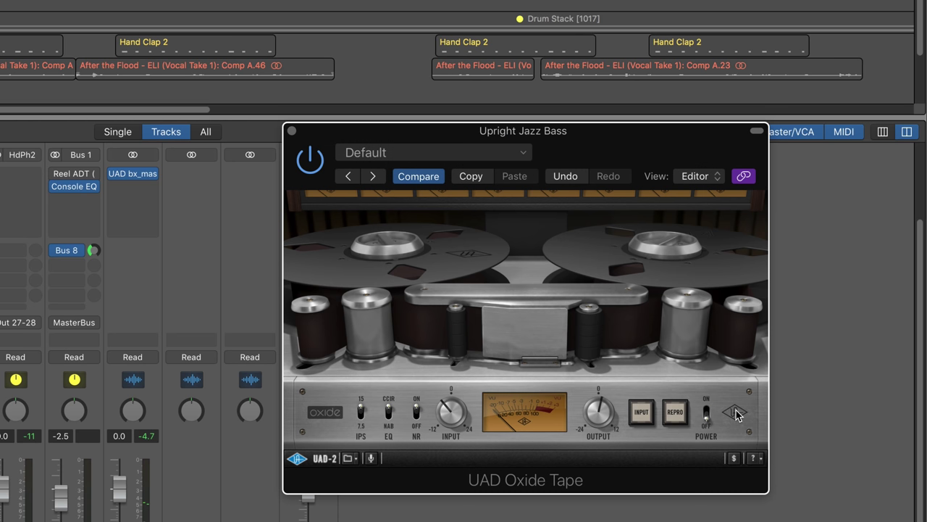
{"action": "left_click", "coordinate": [735, 413]}
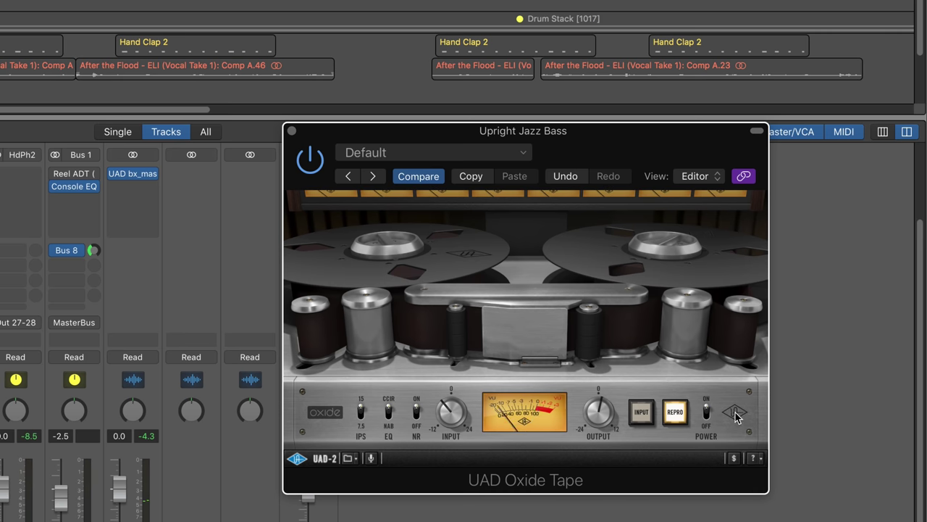
{"action": "left_click", "coordinate": [735, 412]}
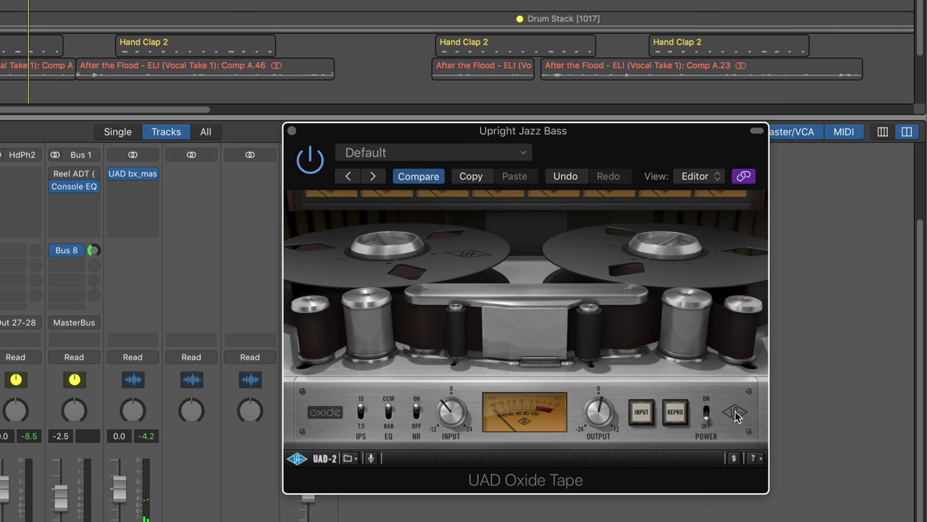
{"action": "left_click", "coordinate": [735, 412]}
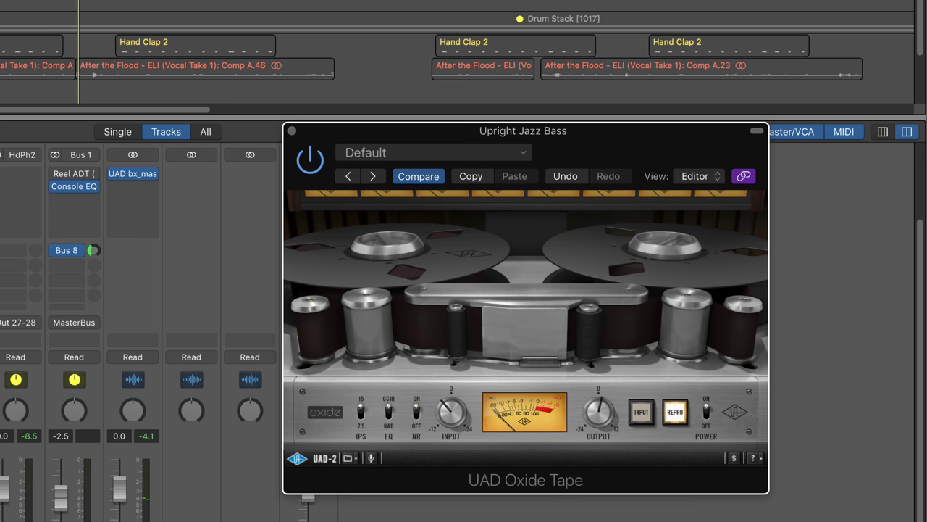
Solo Drum Stack [1017] and compare its sound with Oxide Tape powered off and on, and in Input and Repro modes
{"action": "left_click", "coordinate": [540, 18]}
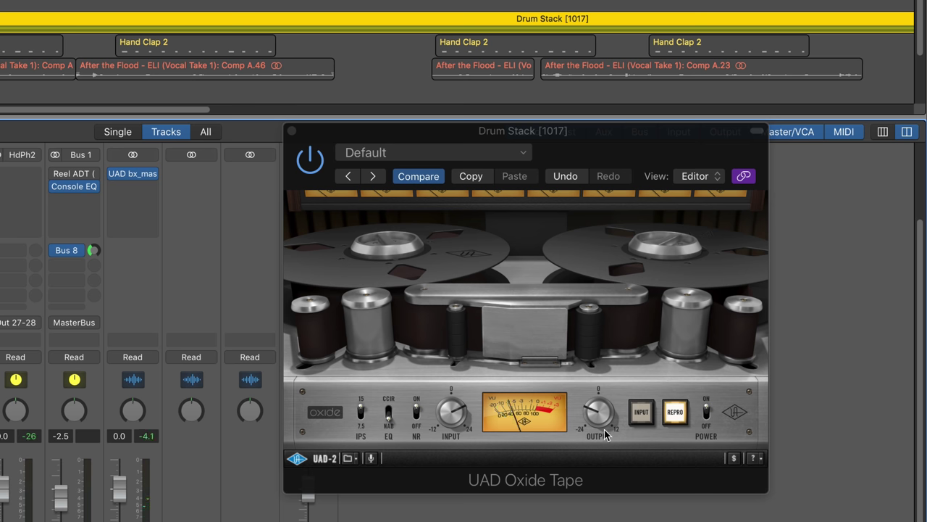
{"action": "left_click", "coordinate": [735, 411]}
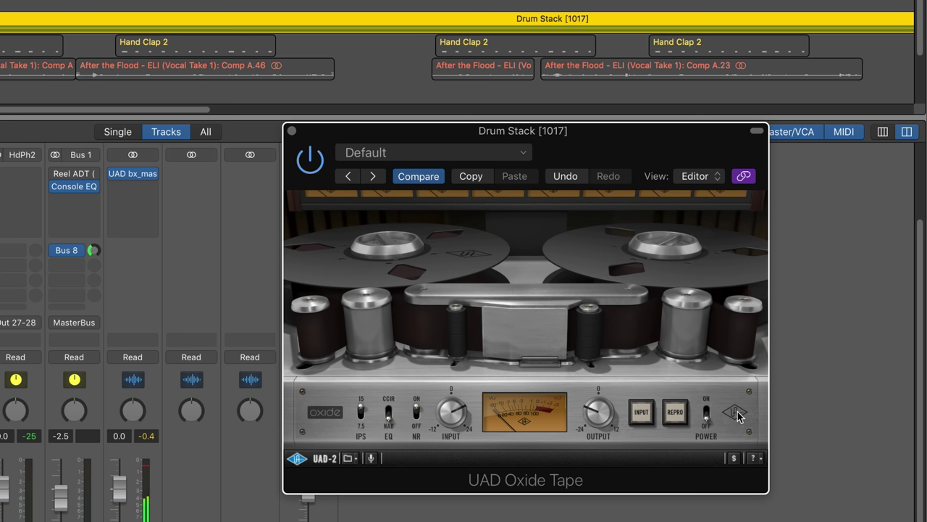
{"action": "left_click", "coordinate": [738, 412]}
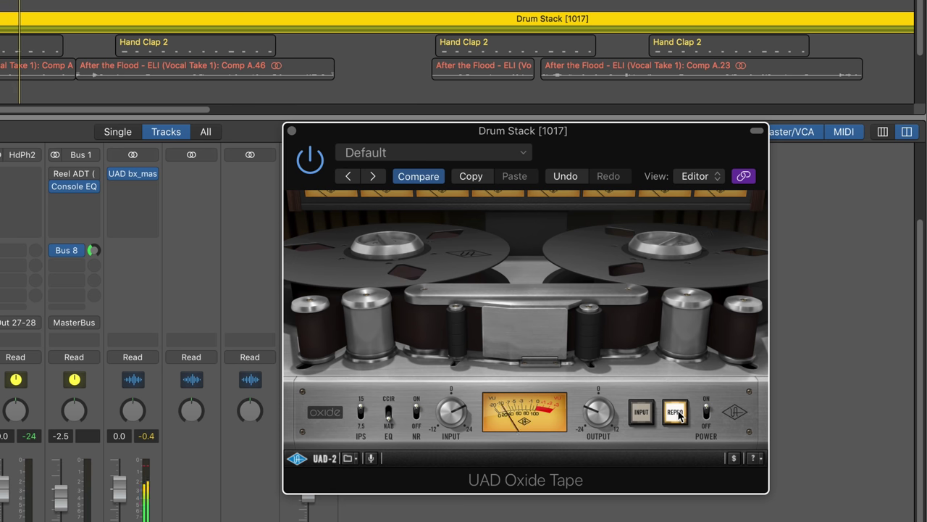
{"action": "left_click", "coordinate": [735, 413]}
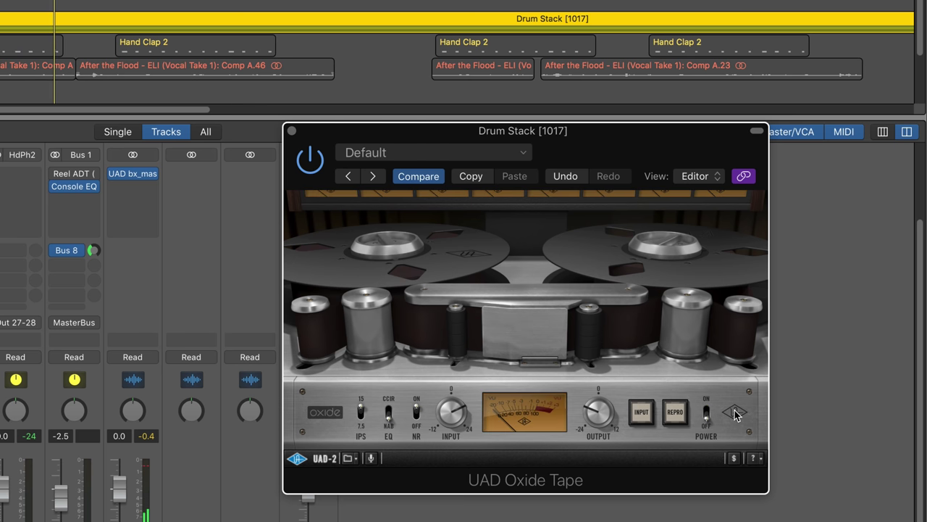
{"action": "left_click", "coordinate": [734, 413]}
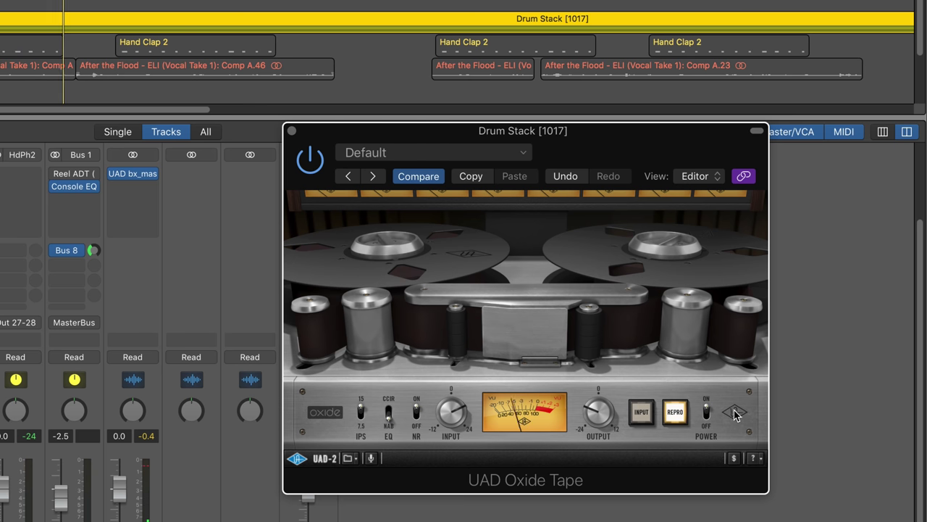
{"action": "left_click", "coordinate": [641, 418]}
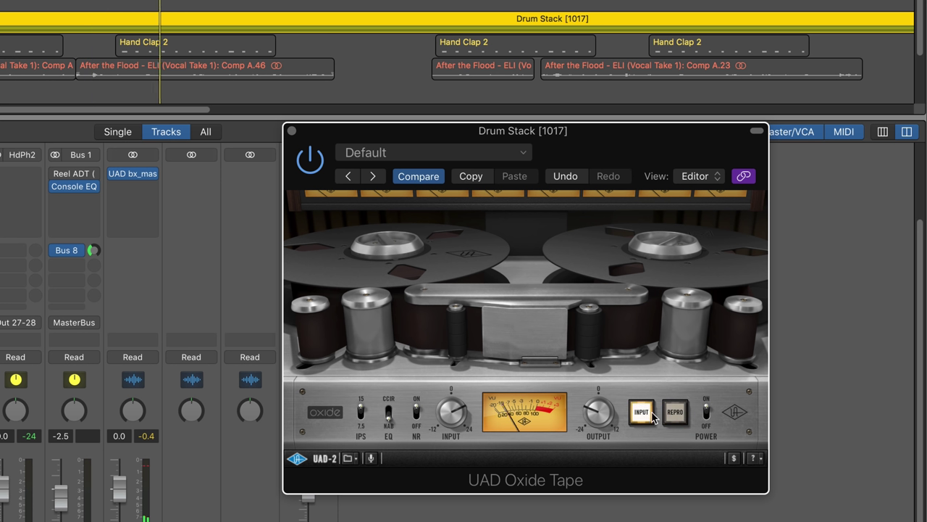
{"action": "left_click", "coordinate": [681, 415]}
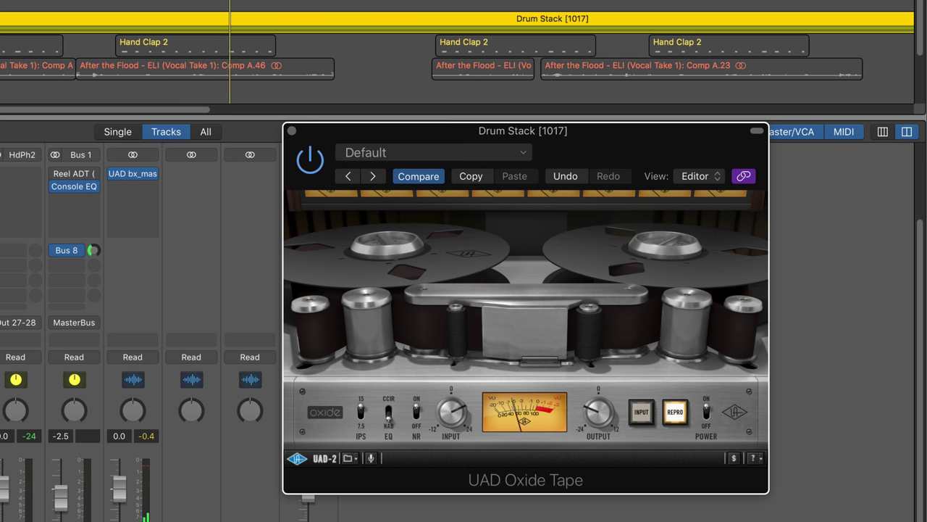
Solo the Hand Clap 2 track and compare its sound with Oxide Tape's power off and on
{"action": "left_click", "coordinate": [1, 463]}
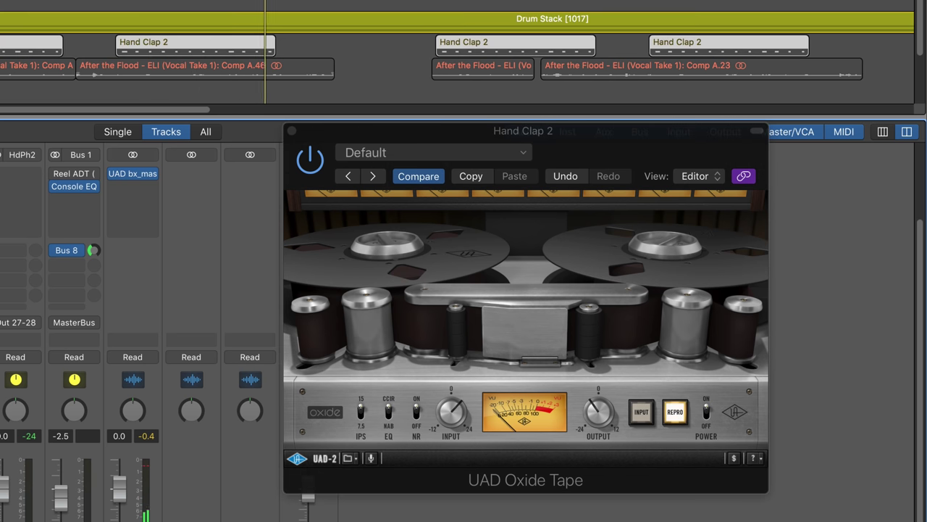
{"action": "key", "text": "Down"}
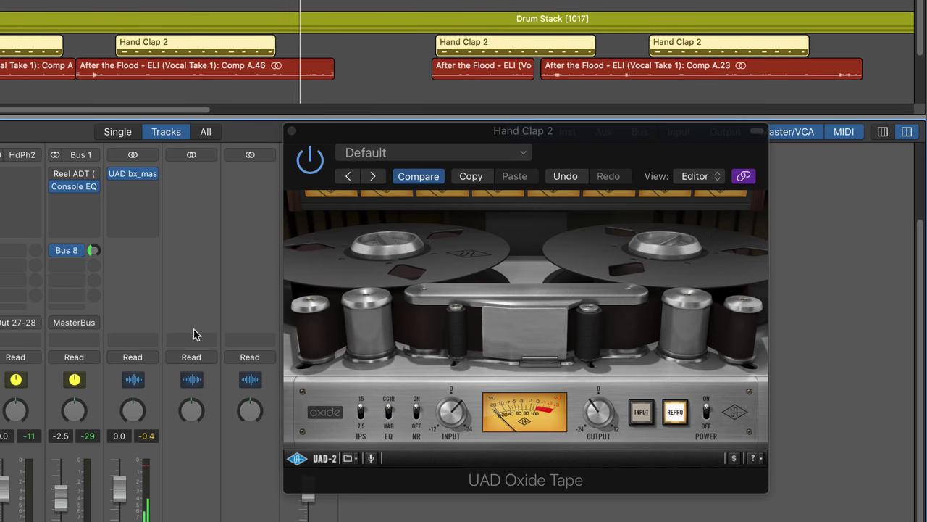
{"action": "key", "text": "Up"}
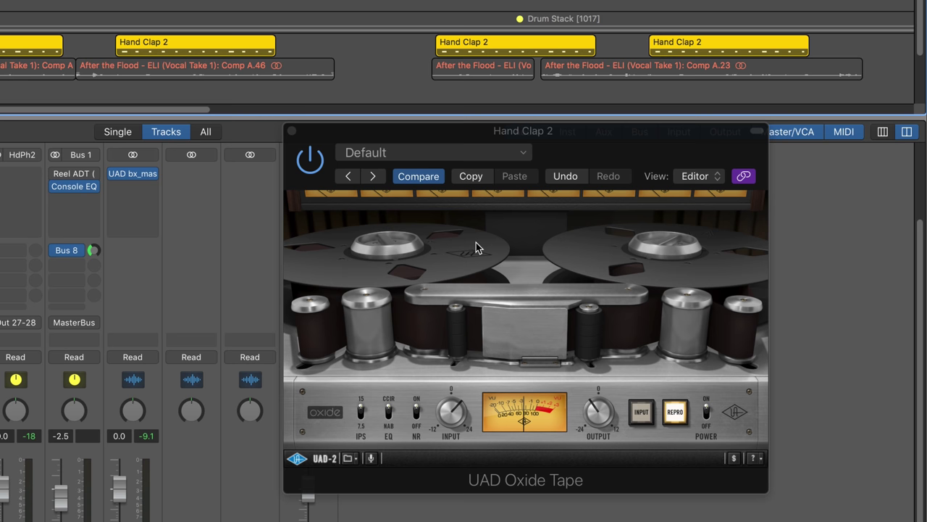
{"action": "left_click", "coordinate": [733, 414]}
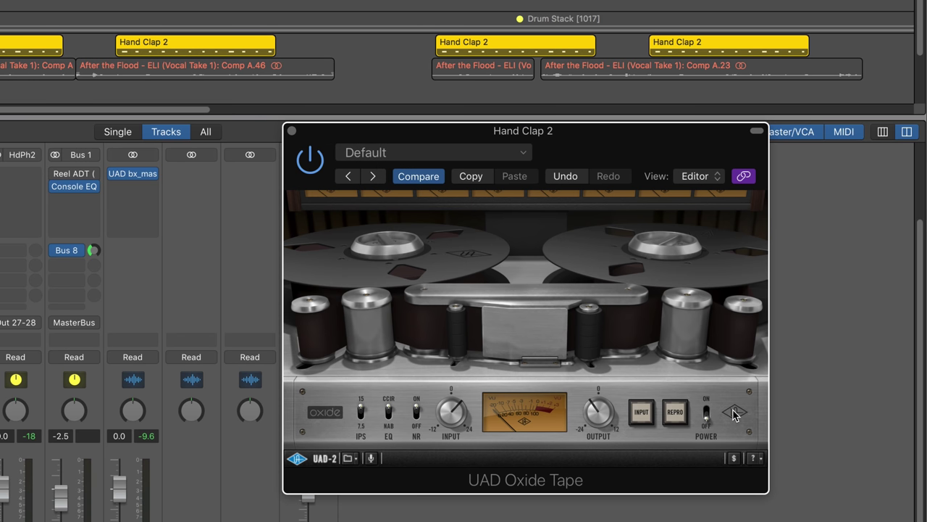
{"action": "left_click", "coordinate": [734, 414]}
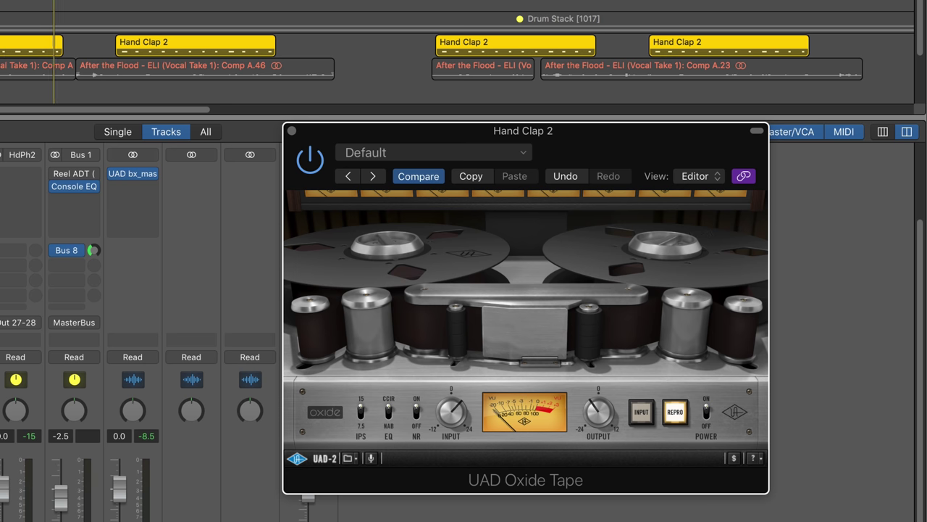
Solo the lead vocal comp track and compare it with Oxide Tape powered off and on, and in Input and Repro modes
{"action": "left_click", "coordinate": [3, 516]}
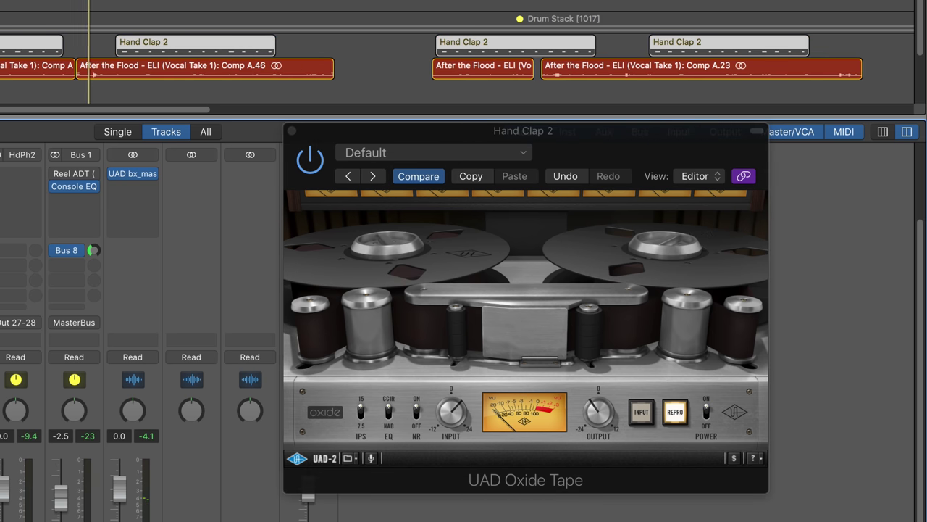
{"action": "left_click", "coordinate": [734, 415]}
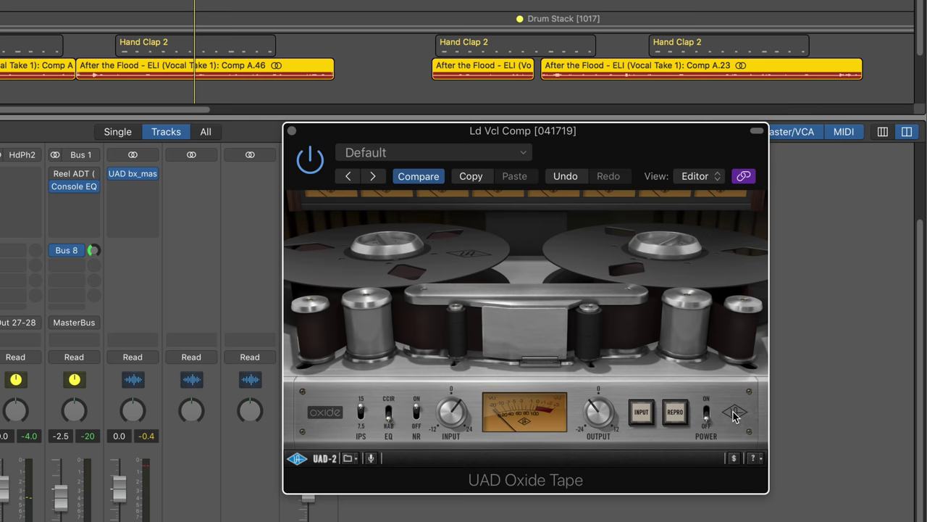
{"action": "left_click", "coordinate": [734, 414]}
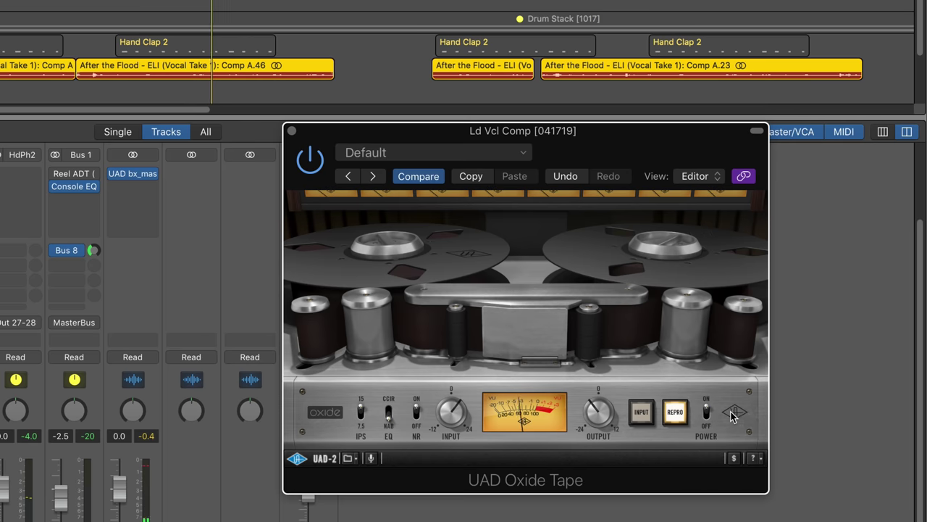
{"action": "left_click", "coordinate": [642, 413]}
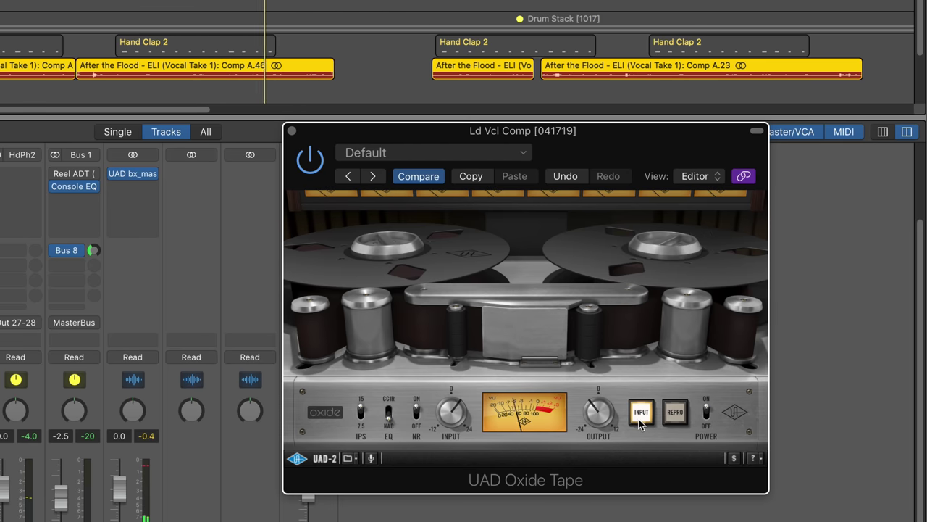
{"action": "left_click", "coordinate": [675, 416]}
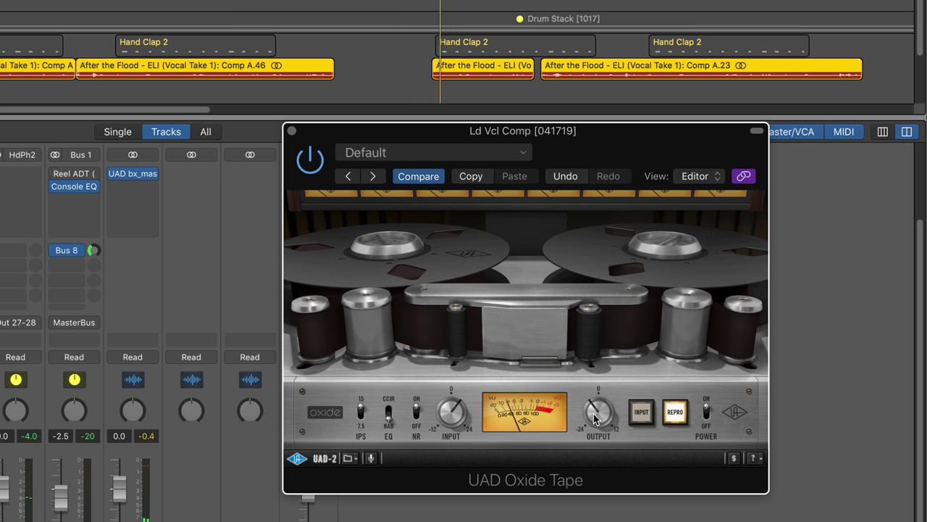
{"action": "left_click", "coordinate": [731, 411]}
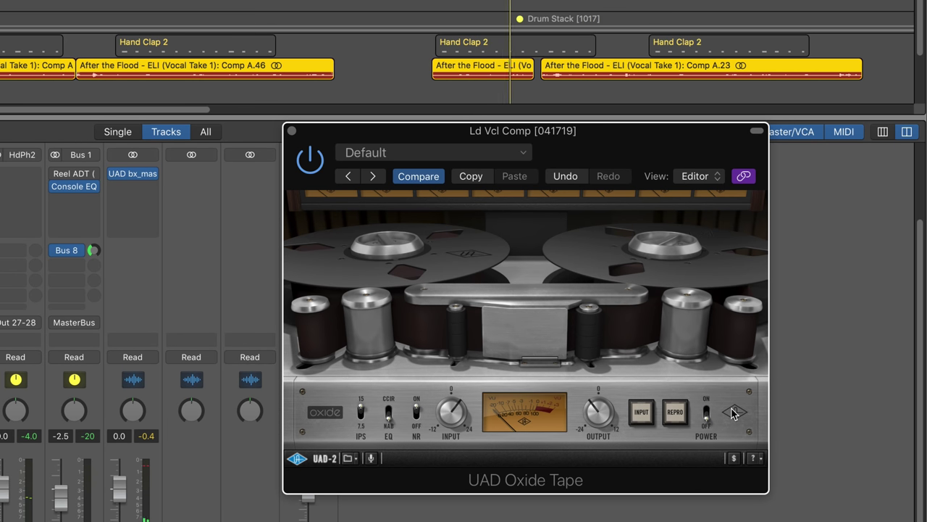
{"action": "left_click", "coordinate": [732, 412]}
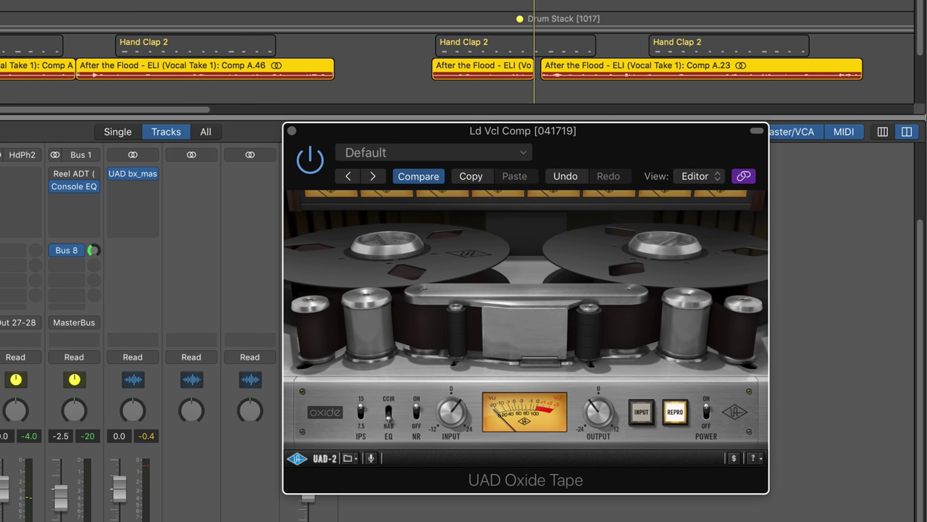
Clear the lead vocal's solo to hear the full mix and return to the EZ Keys Oxide Tape settings
{"action": "key", "text": "ctrl+s"}
{"action": "key", "text": "super+w"}
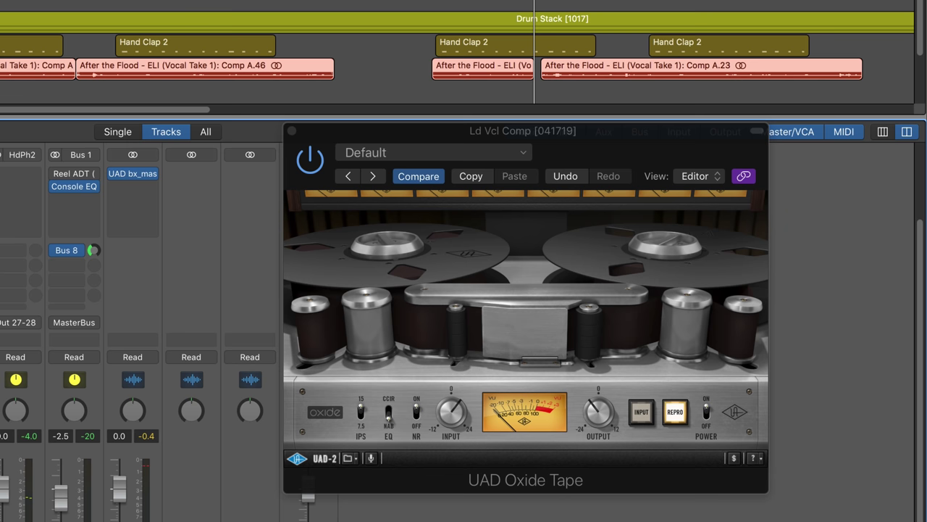
{"action": "key", "text": "Right"}
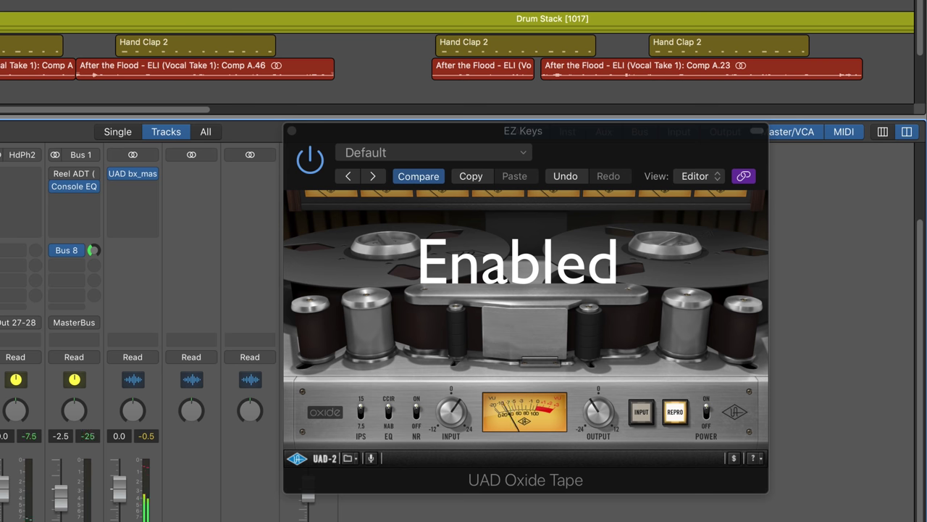
Compare the full mix with the Oxide Tape plug-ins bypassed and enabled, leaving them bypassed
{"action": "left_click", "coordinate": [310, 160]}
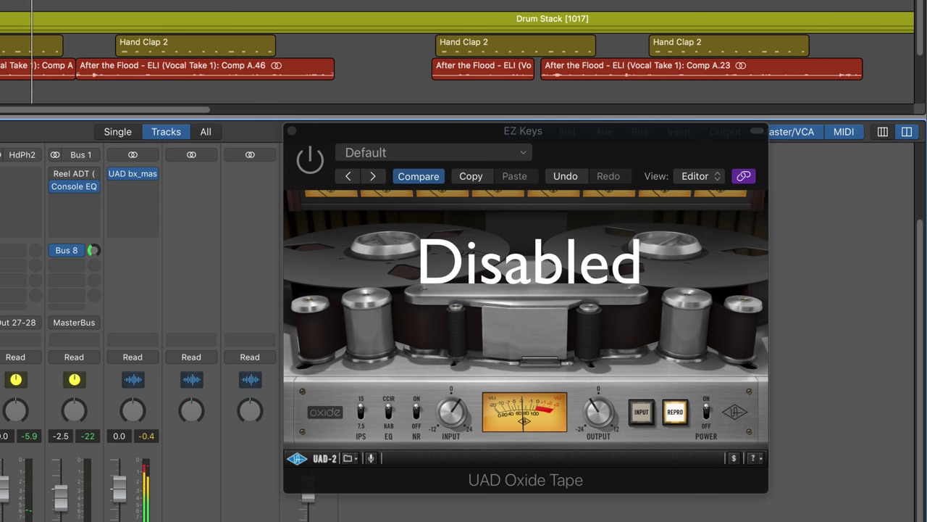
{"action": "left_click", "coordinate": [310, 160]}
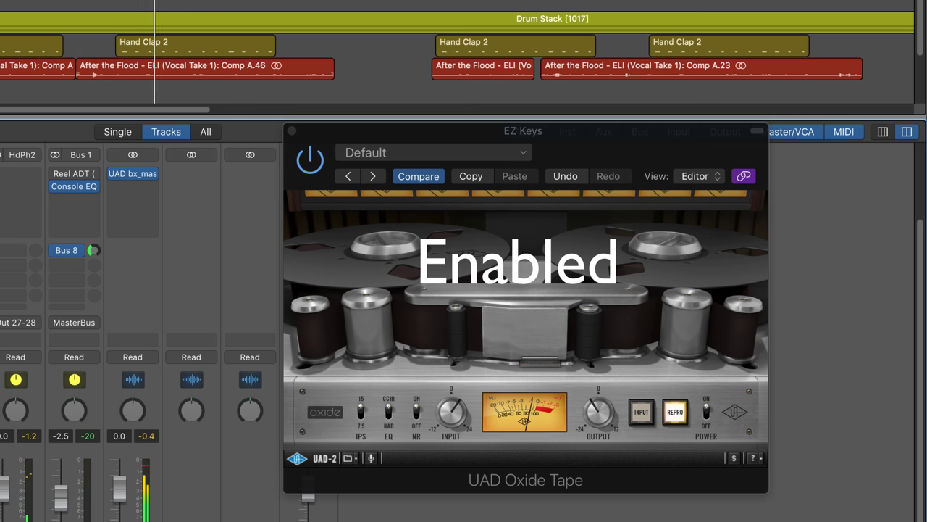
{"action": "left_click", "coordinate": [310, 160]}
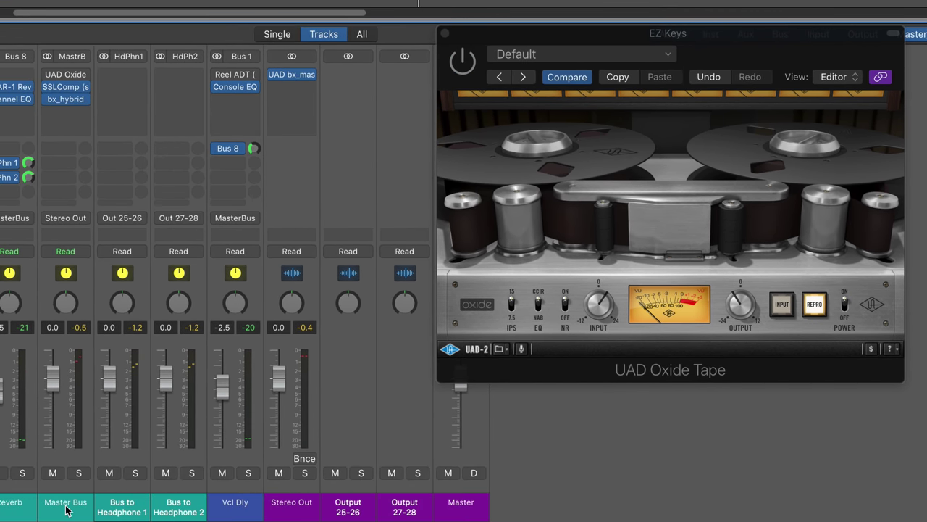
Select the Master Bus channel to show its Oxide Tape settings and examine its insert chain
{"action": "left_click", "coordinate": [66, 509]}
{"action": "mouse_move", "coordinate": [65, 76]}
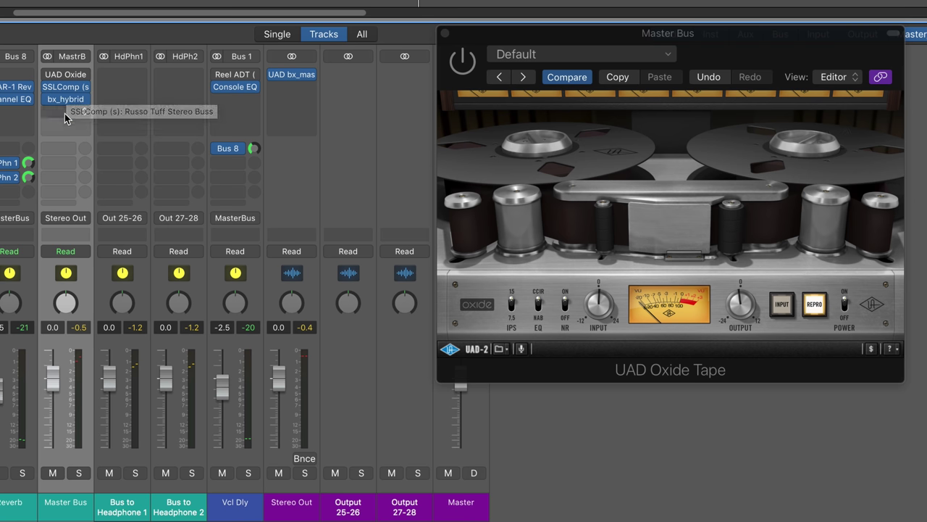
Bring up the Master Bus Oxide Tape and compare the full mix with it bypassed and enabled several times, leaving it enabled
{"action": "mouse_move", "coordinate": [61, 104]}
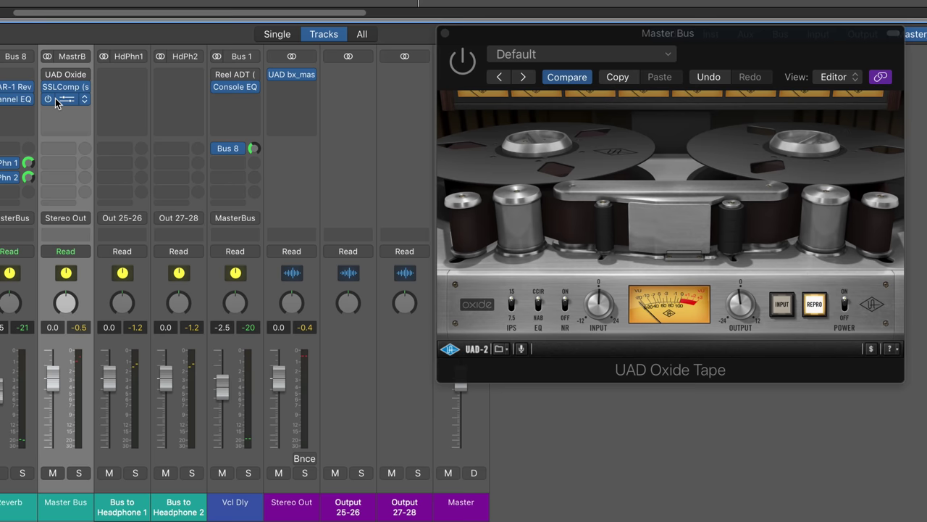
{"action": "left_click", "coordinate": [69, 75]}
{"action": "left_click", "coordinate": [69, 73]}
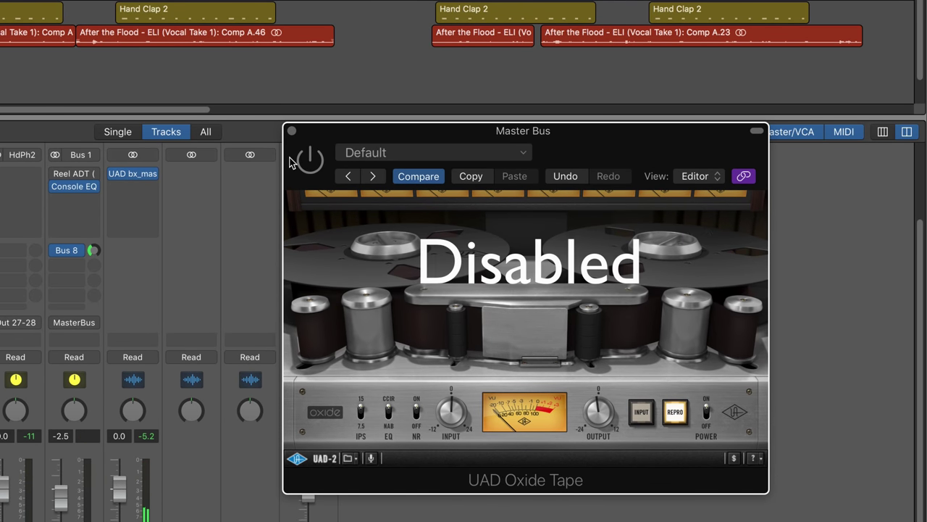
{"action": "left_click", "coordinate": [312, 165]}
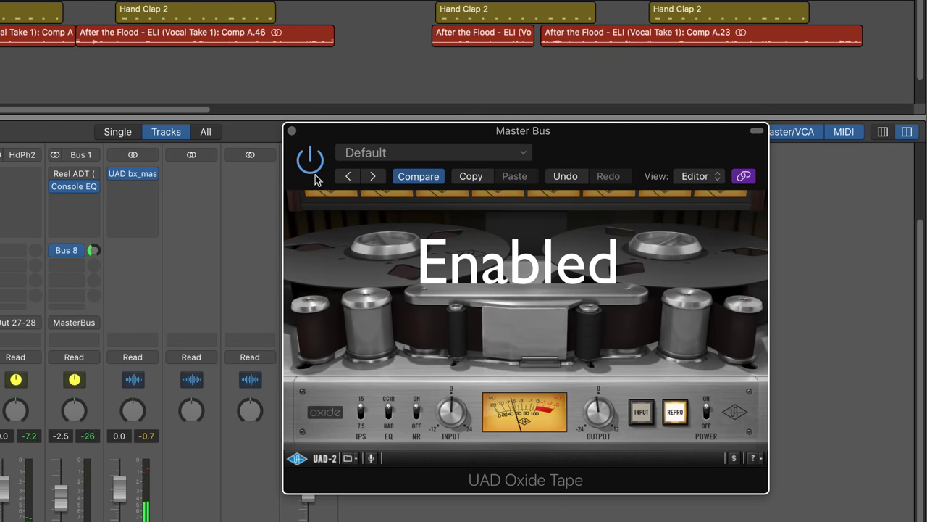
{"action": "left_click", "coordinate": [313, 168]}
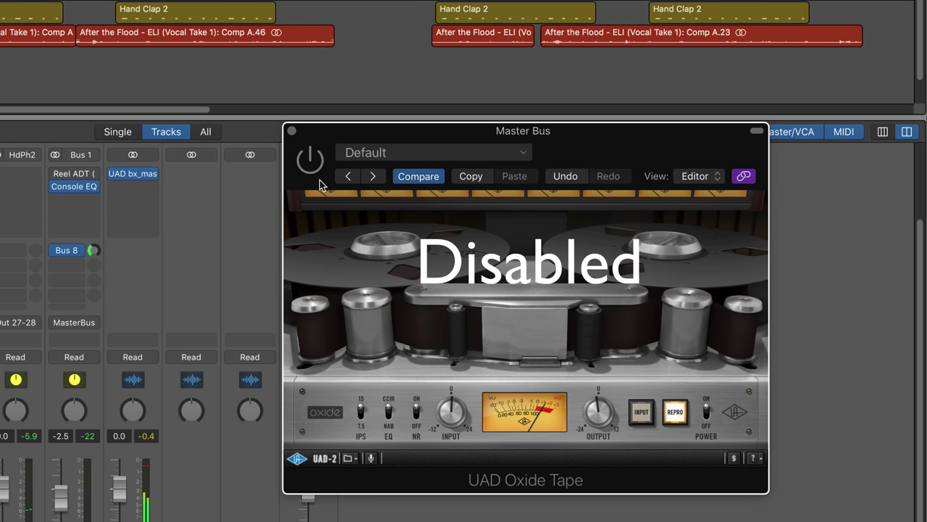
{"action": "left_click", "coordinate": [316, 166]}
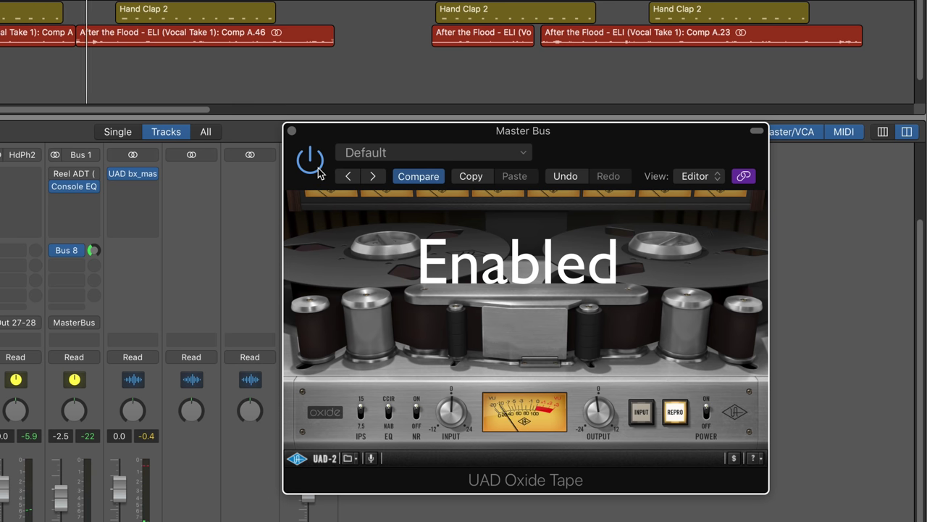
{"action": "left_click", "coordinate": [318, 170]}
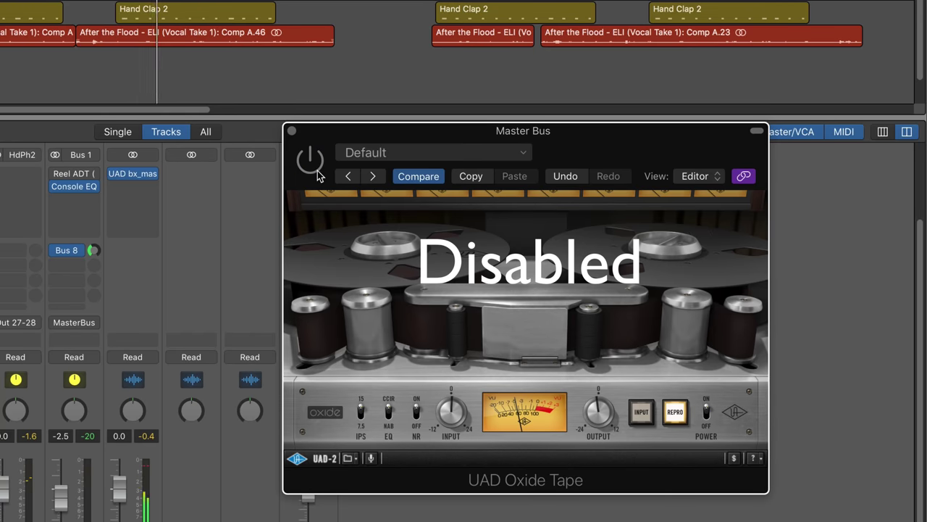
{"action": "left_click", "coordinate": [311, 161]}
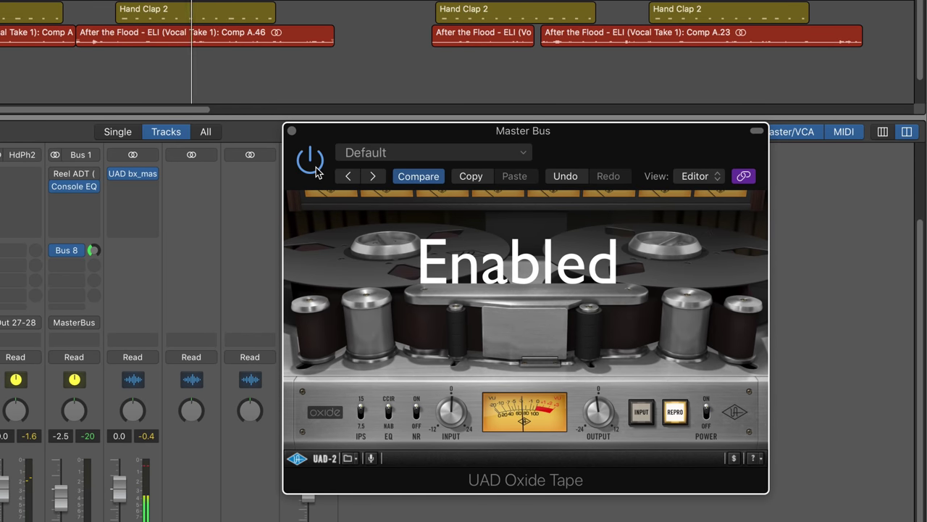